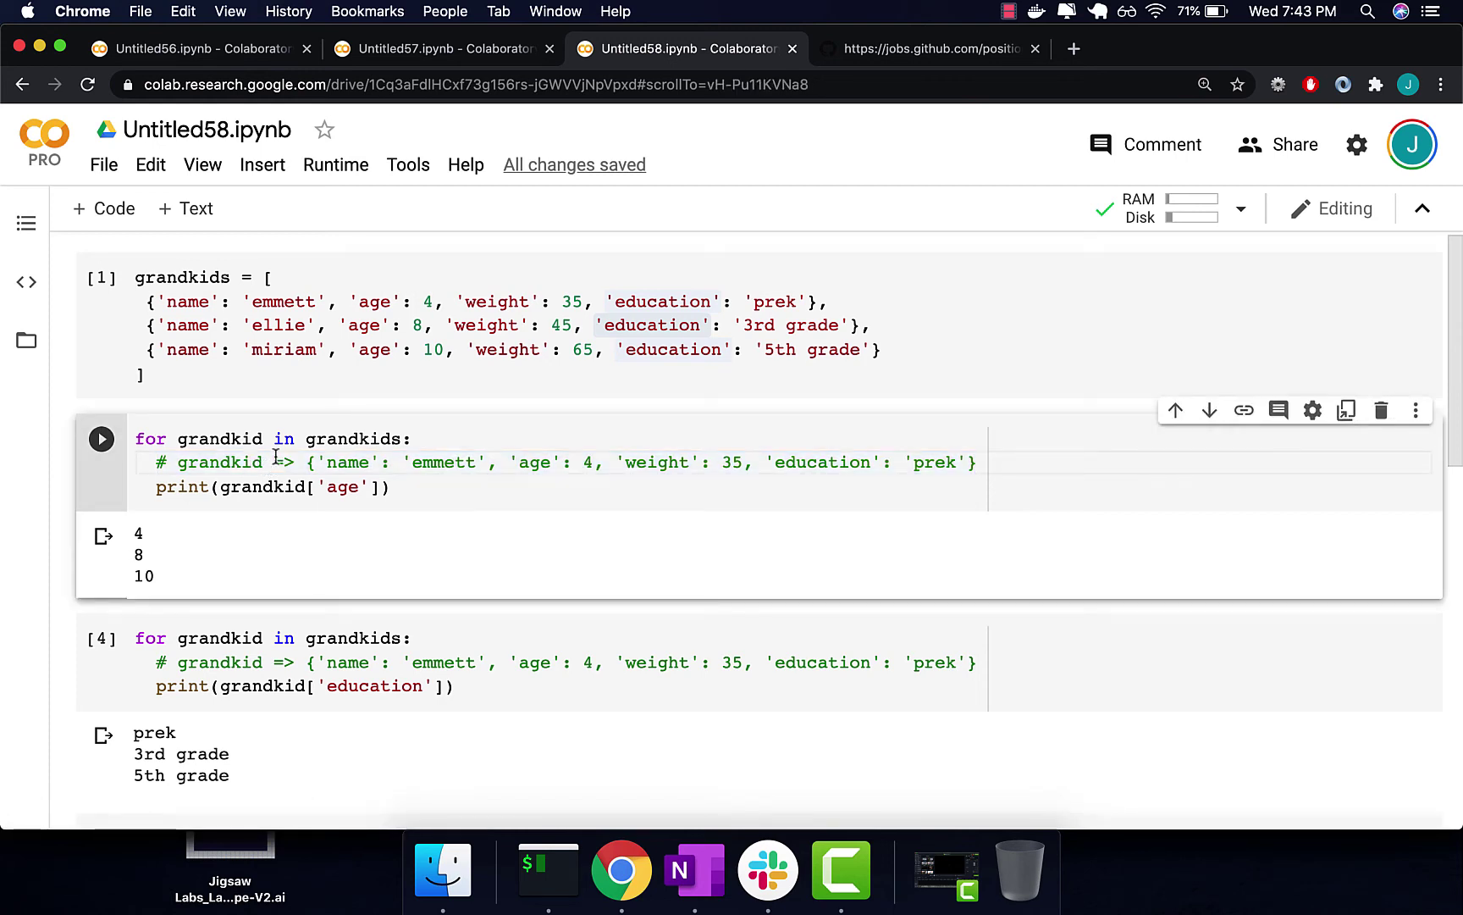
Enter the bare header 'for grandkid in grandkids:' in the empty cell and run it, getting an unexpected-EOF error
{"action": "left_click", "coordinate": [209, 640]}
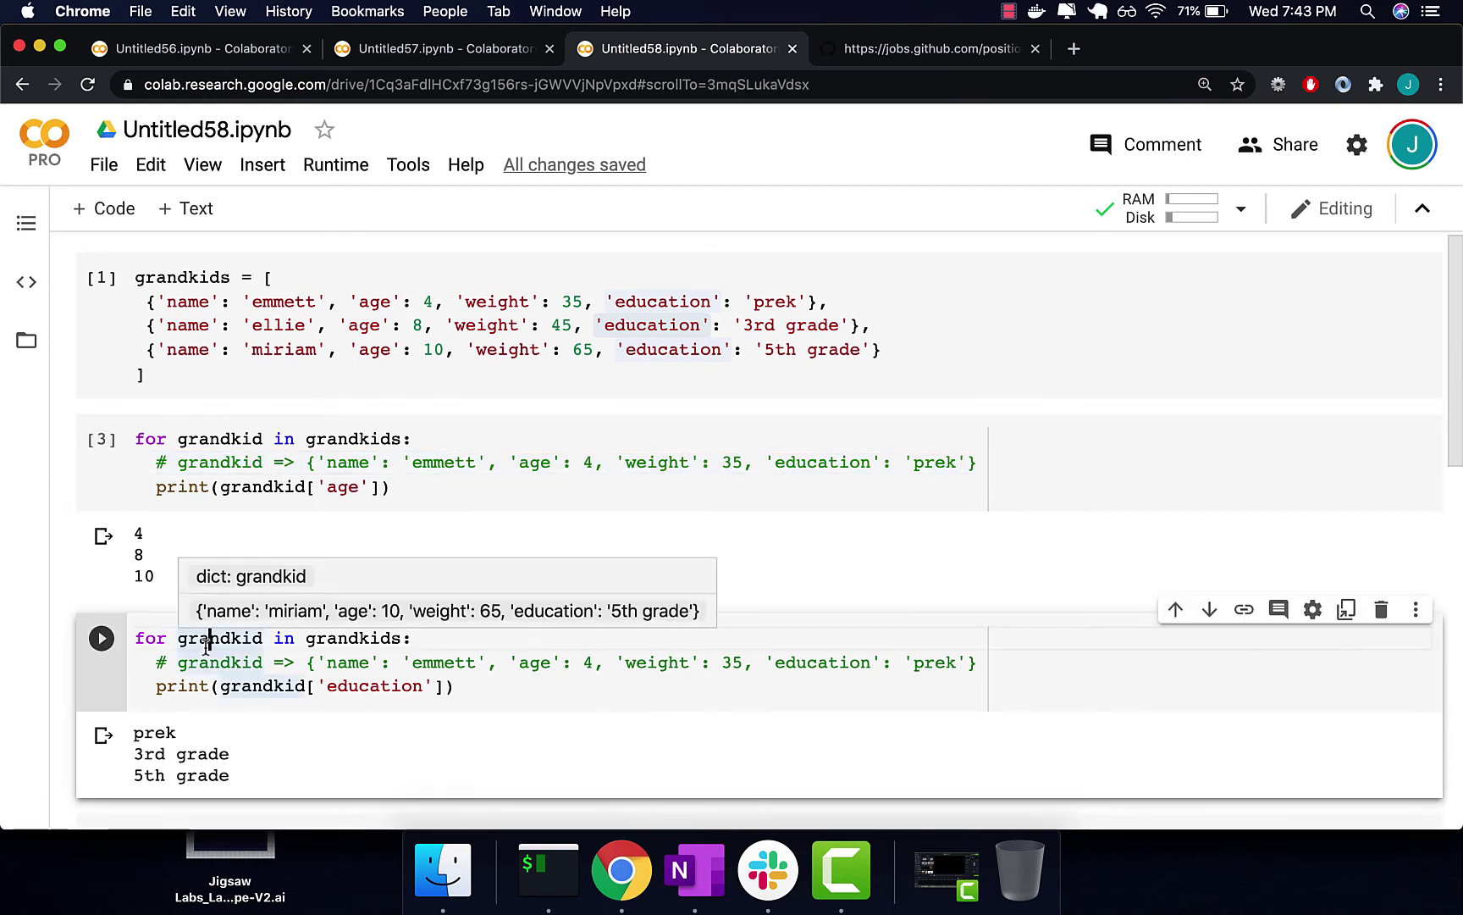
{"action": "scroll", "coordinate": [206, 646], "scroll_direction": "down", "scroll_amount": 1}
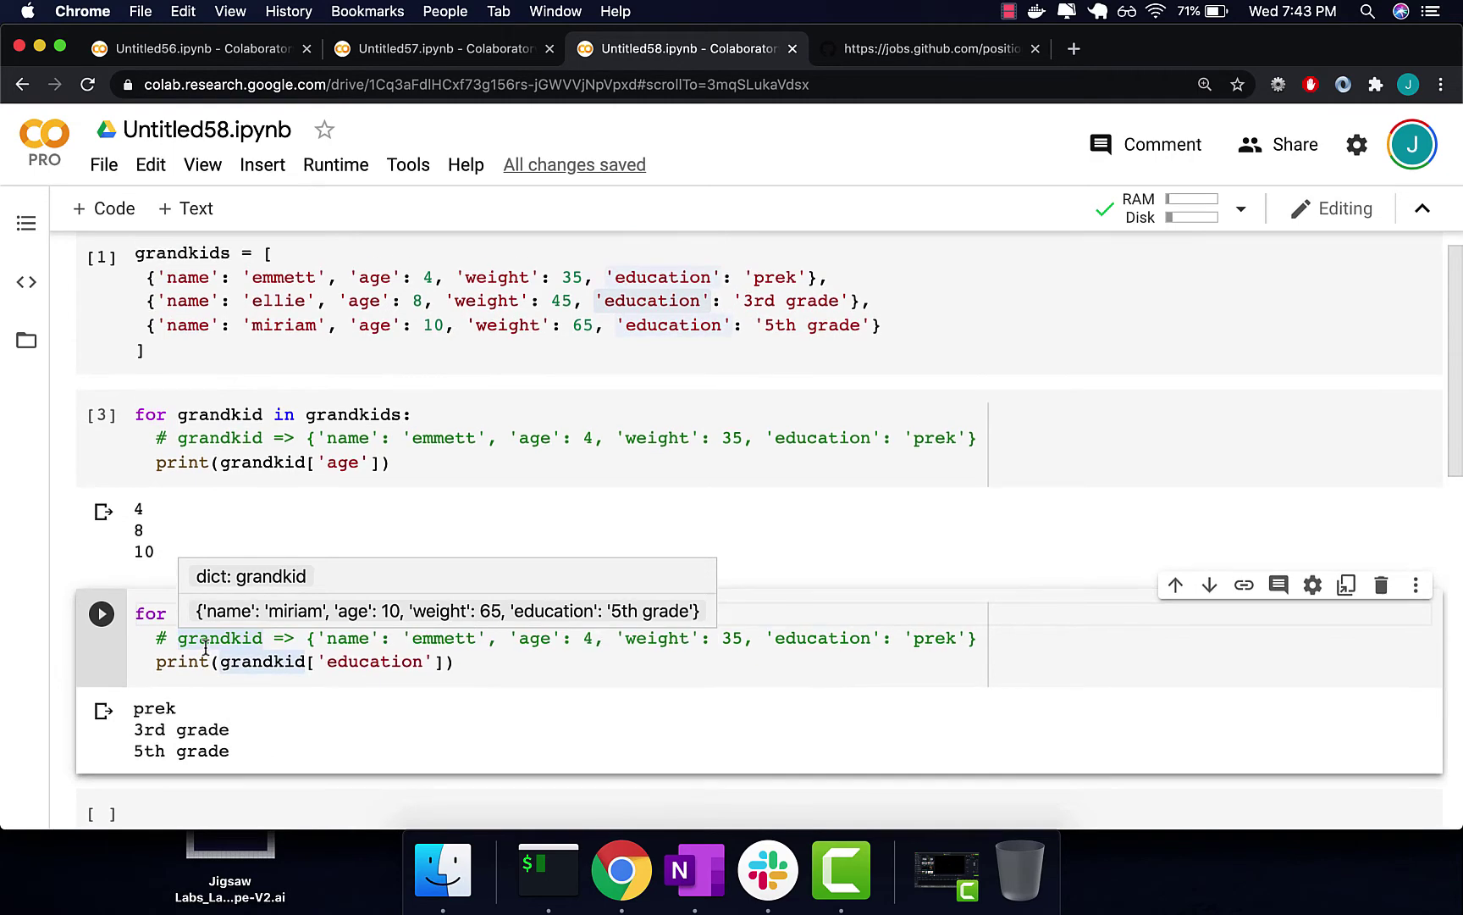
{"action": "scroll", "coordinate": [205, 645], "scroll_direction": "down", "scroll_amount": 5}
{"action": "left_click", "coordinate": [174, 550]}
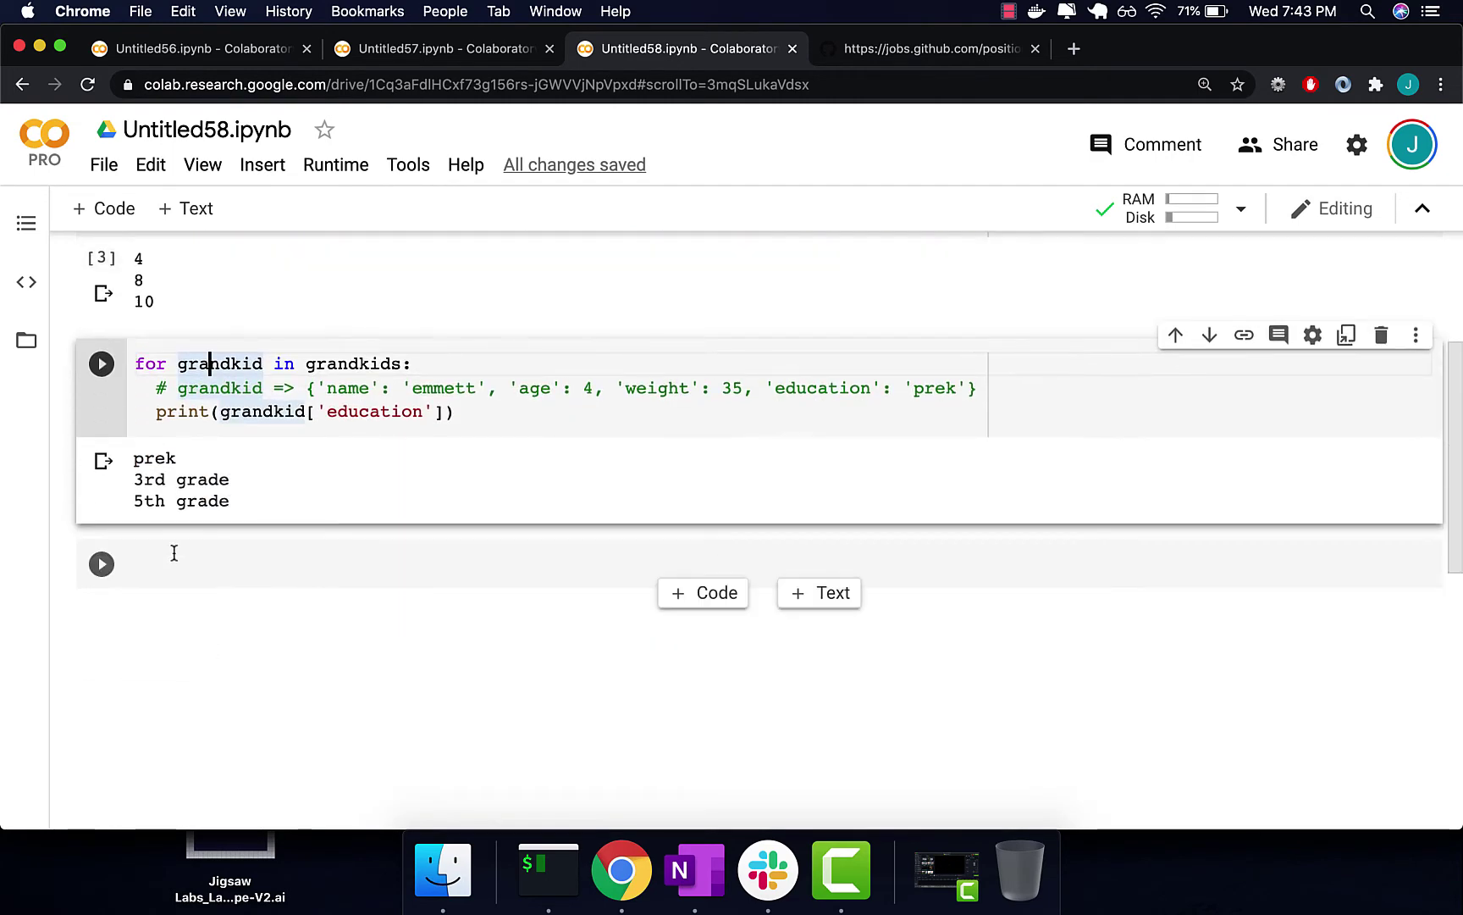
{"action": "scroll", "coordinate": [172, 552], "scroll_direction": "down", "scroll_amount": 5}
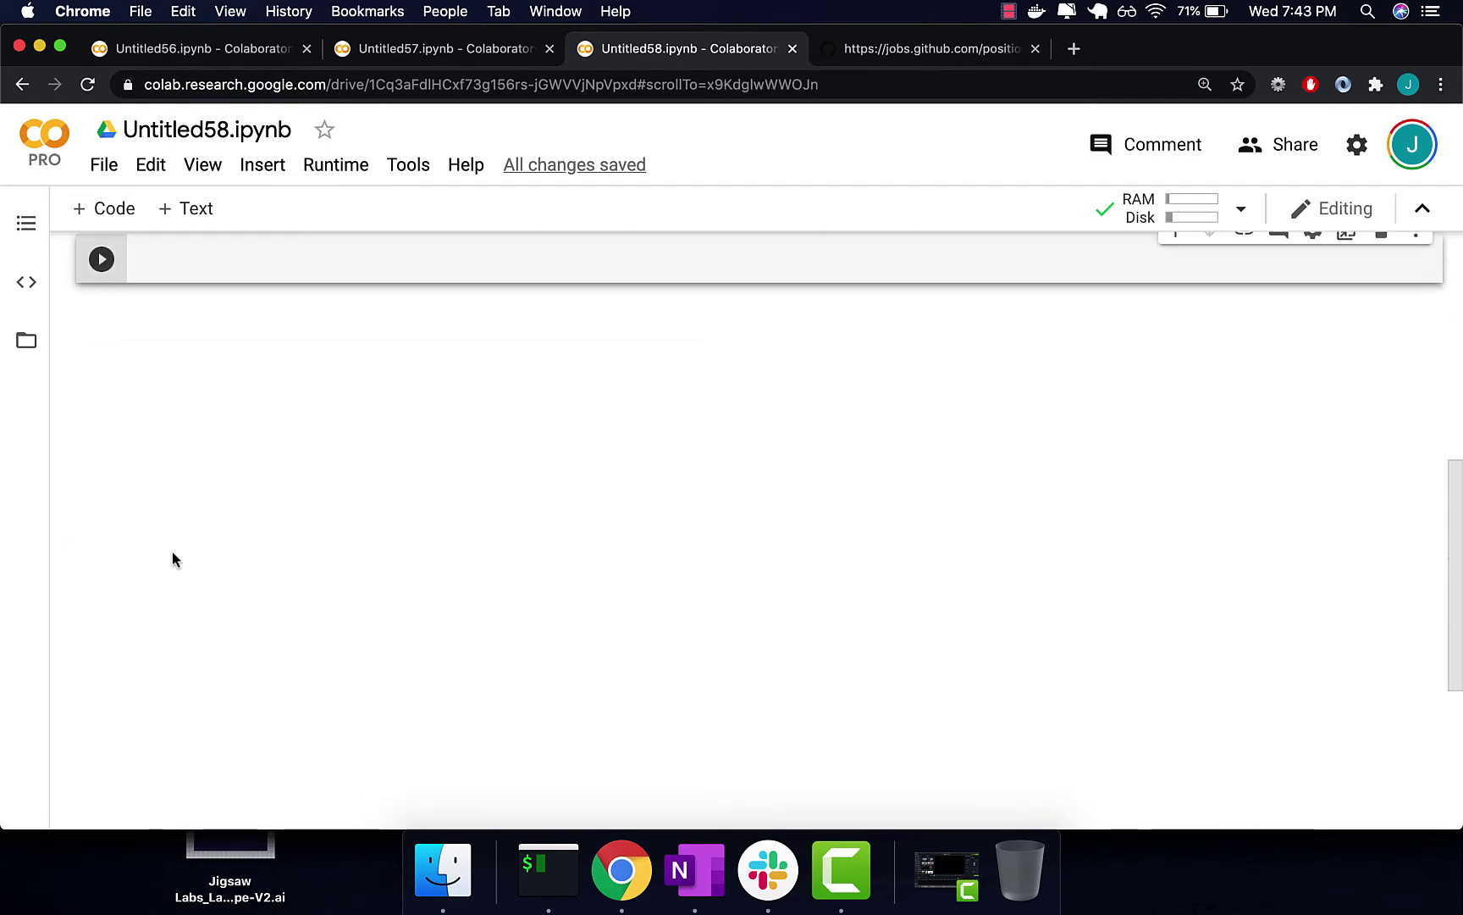
{"action": "type", "text": "for grand"}
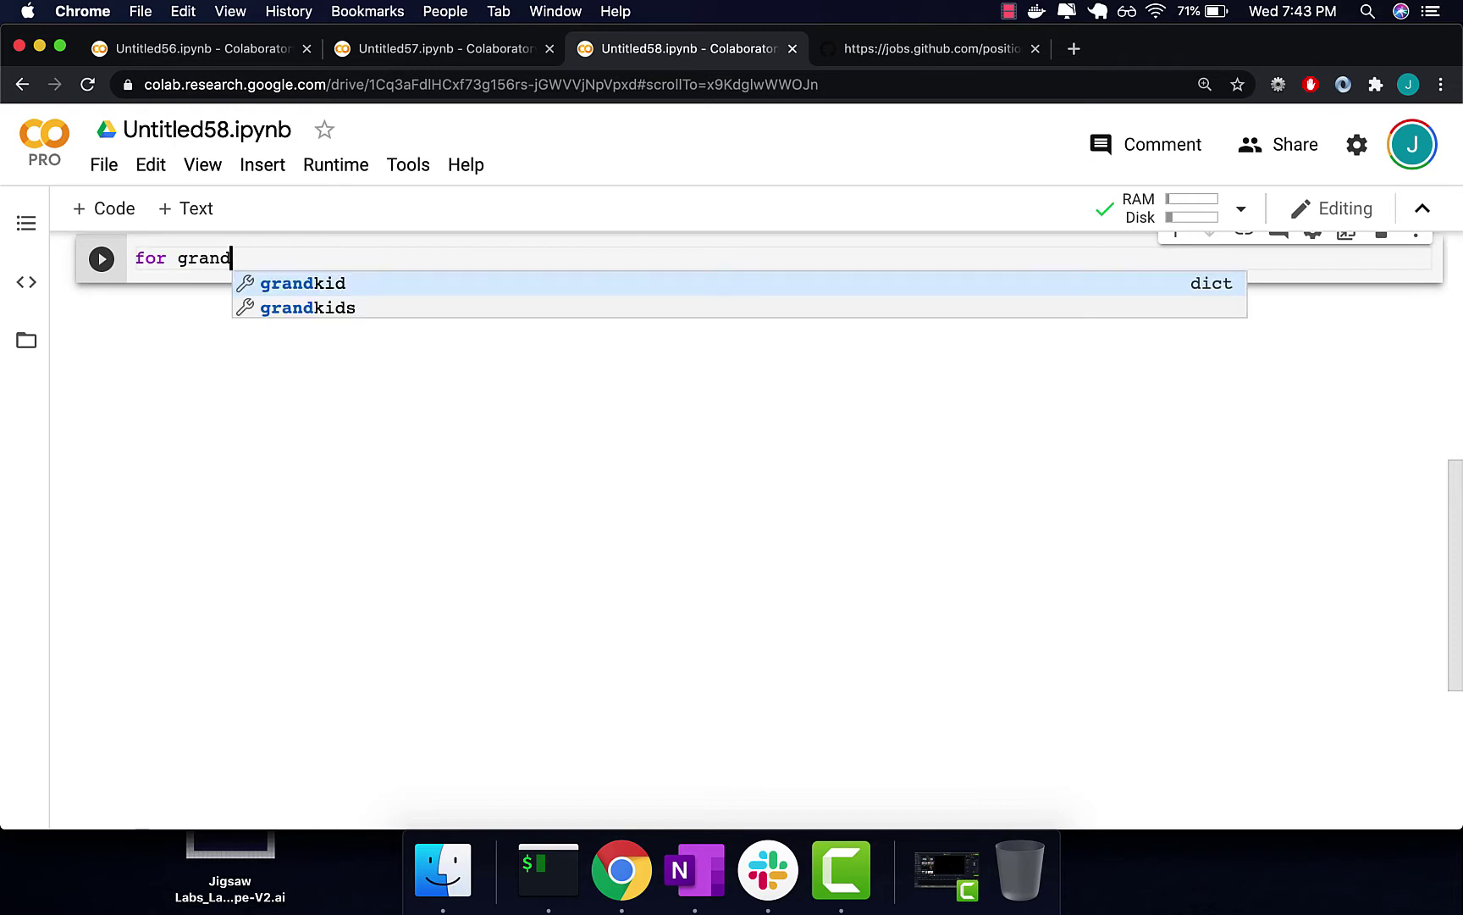
{"action": "type", "text": "kid in grand"}
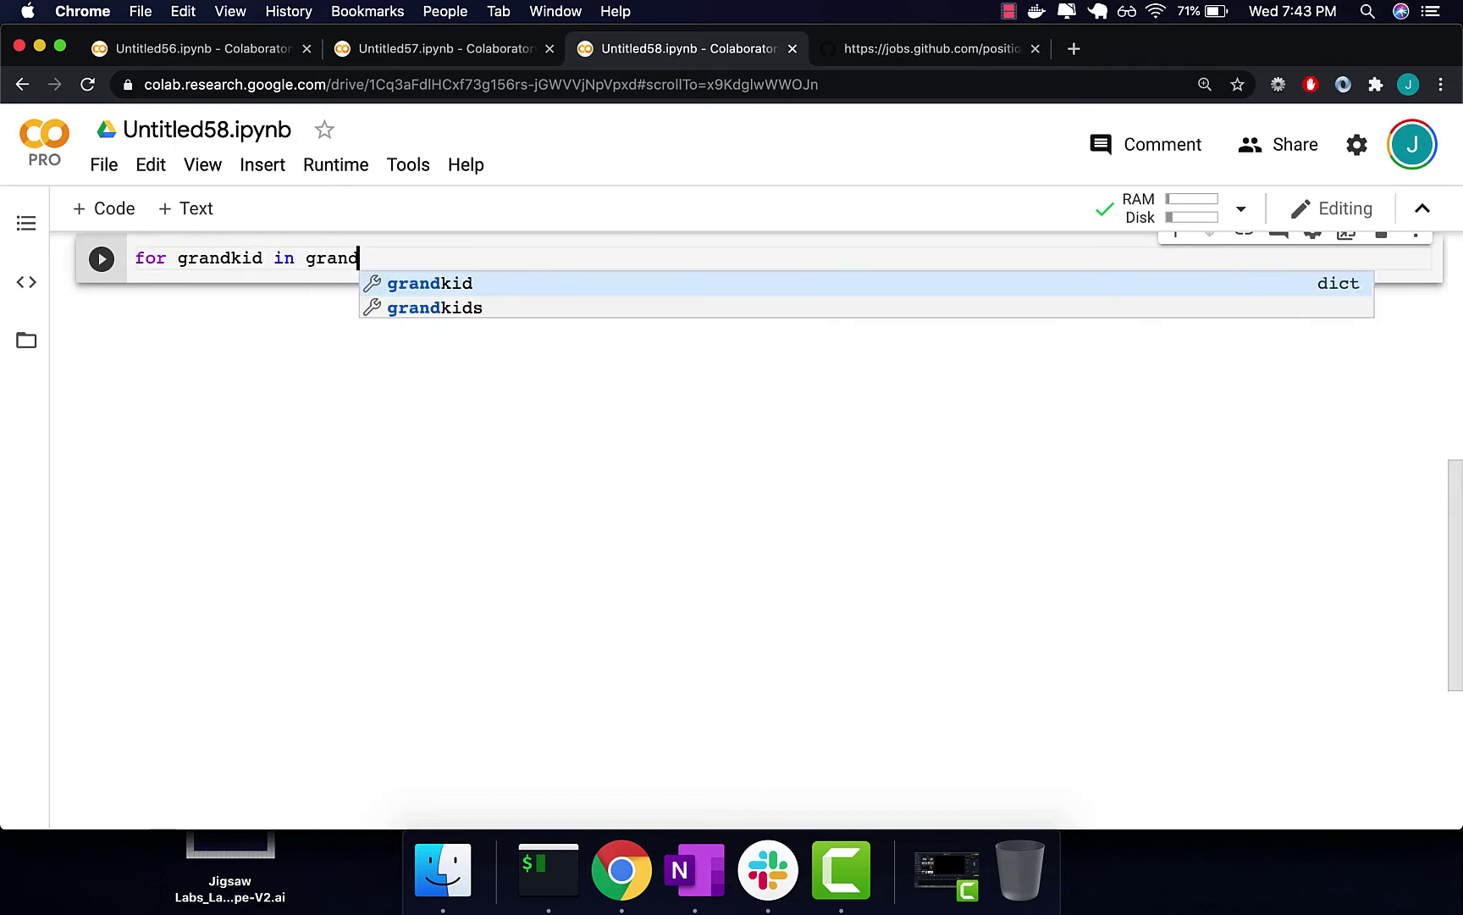
{"action": "type", "text": "kids:"}
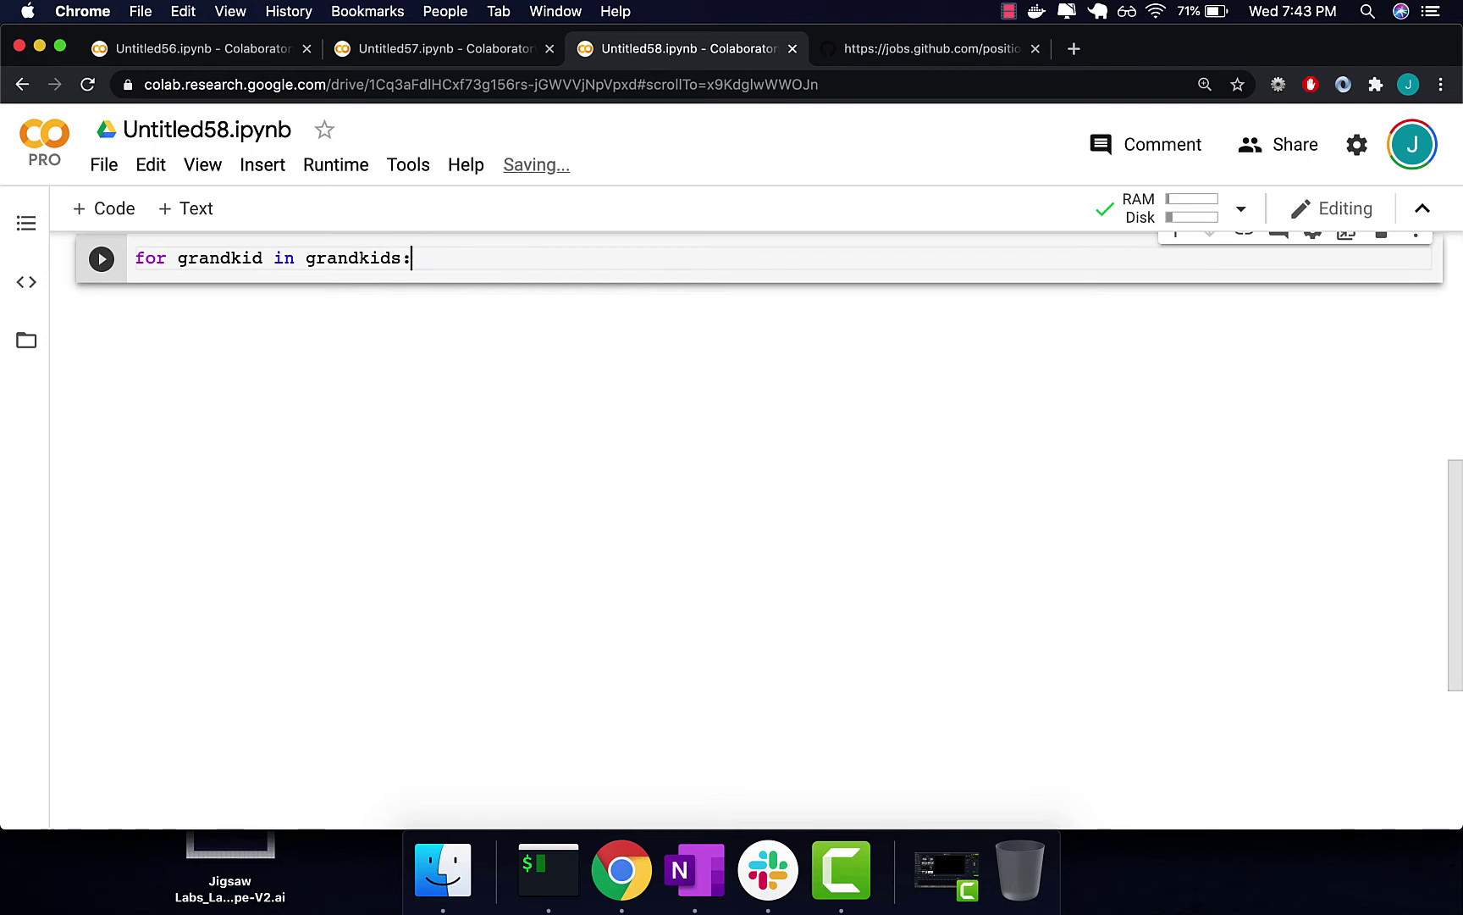
{"action": "key", "text": "Return"}
{"action": "key", "text": "BackSpace"}
{"action": "key", "text": "BackSpace"}
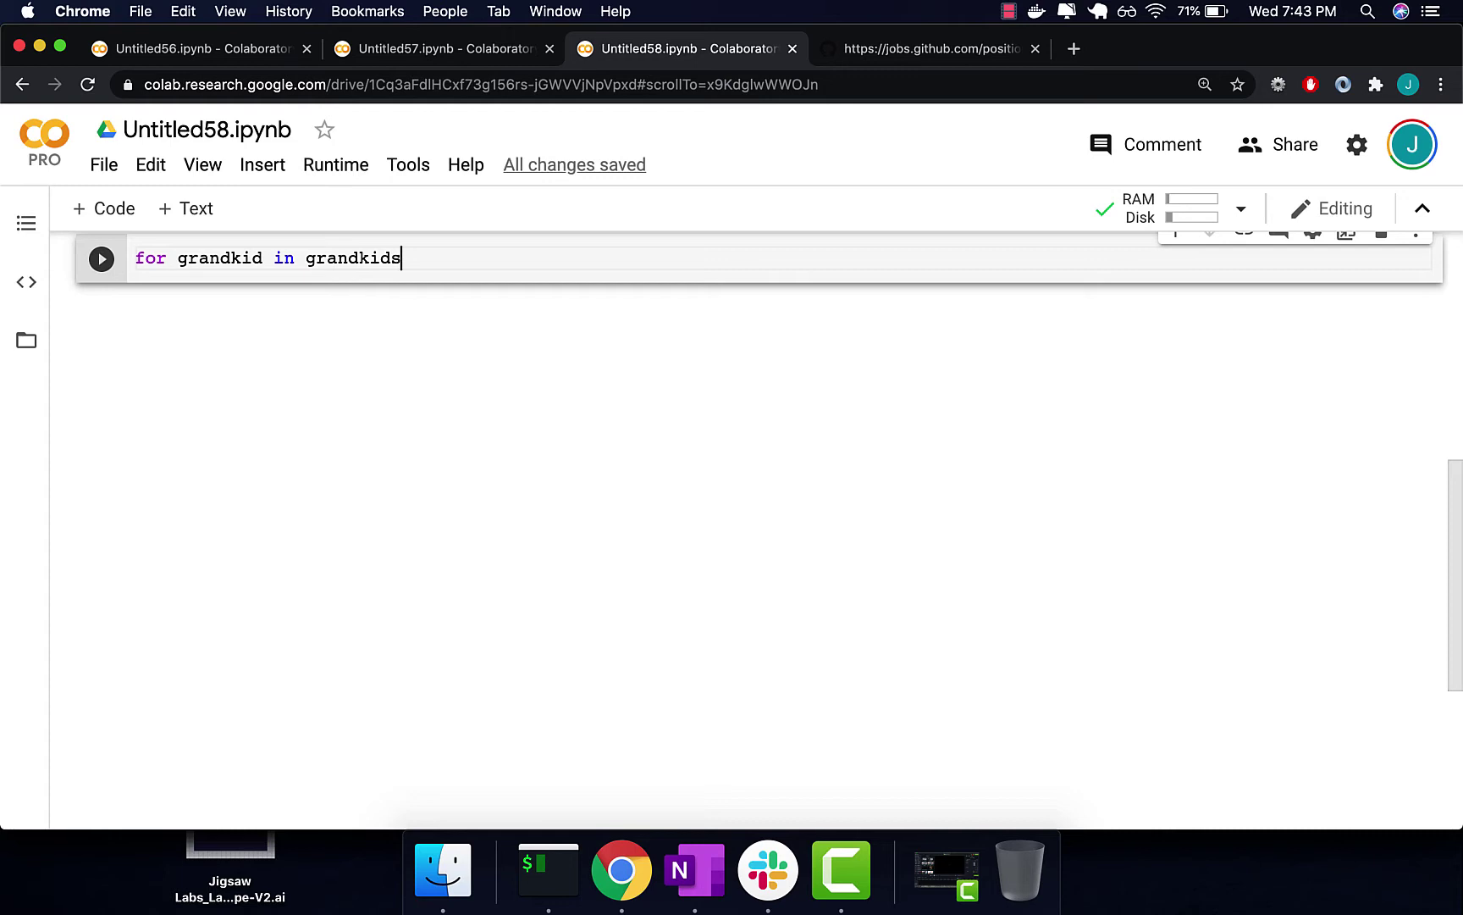
{"action": "key", "text": "Return"}
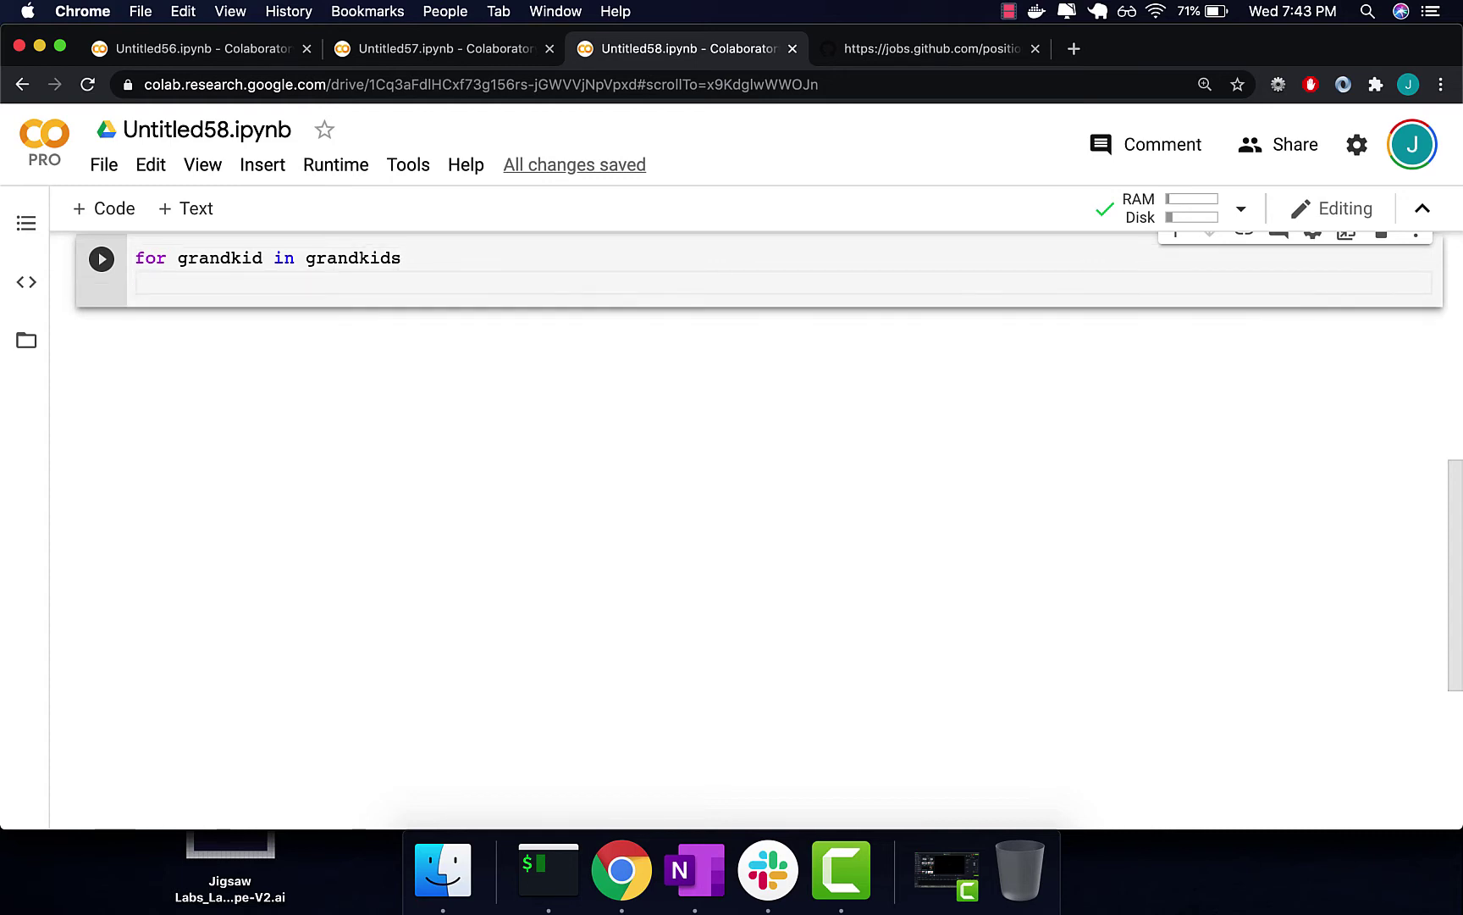
{"action": "key", "text": "BackSpace"}
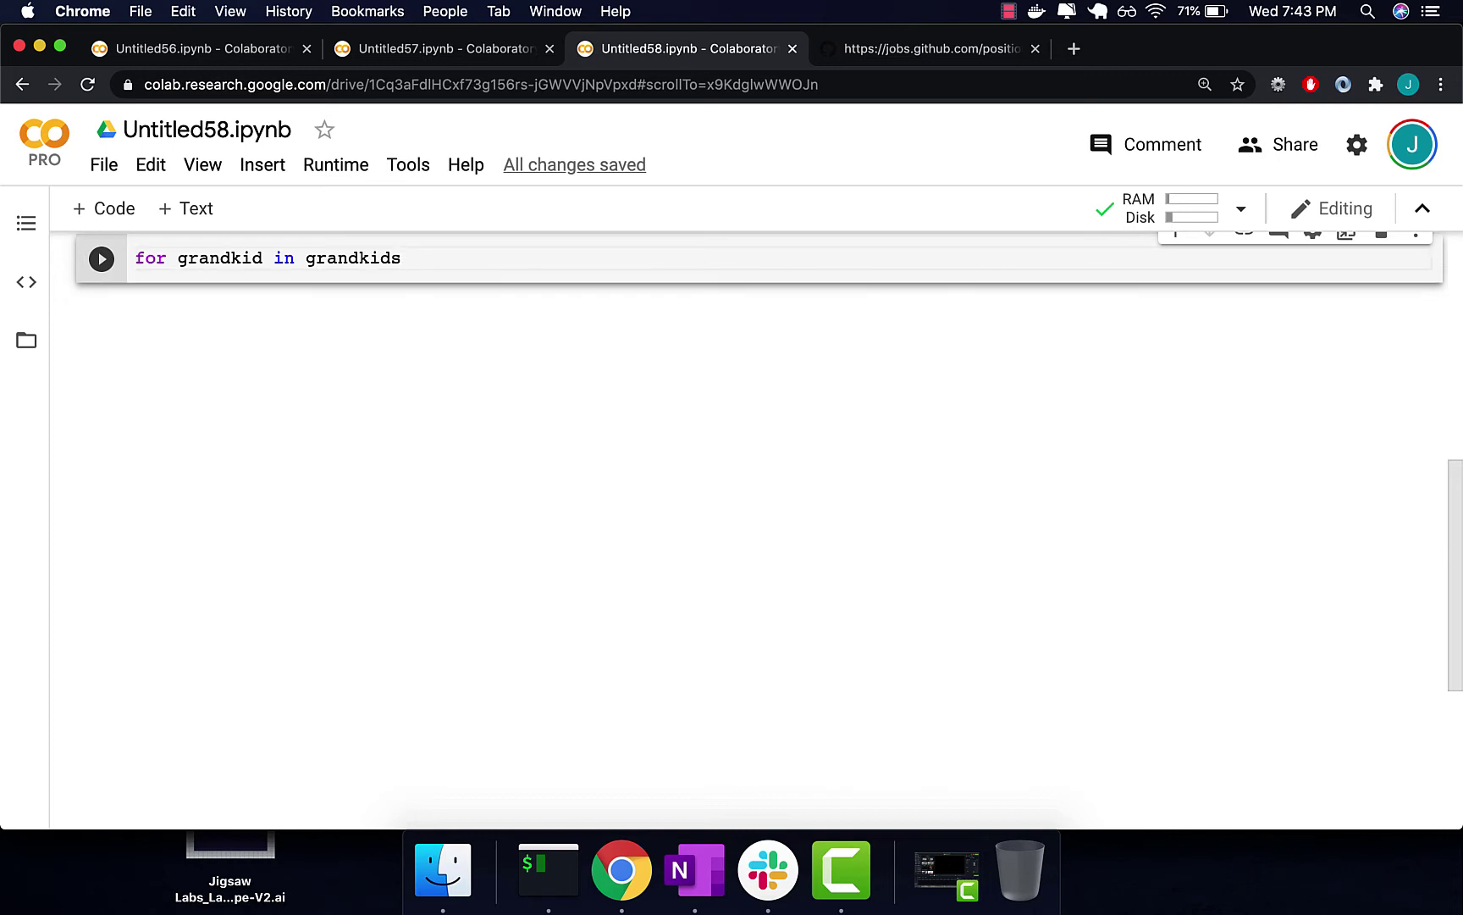
{"action": "type", "text": ":"}
{"action": "key", "text": "shift+Return"}
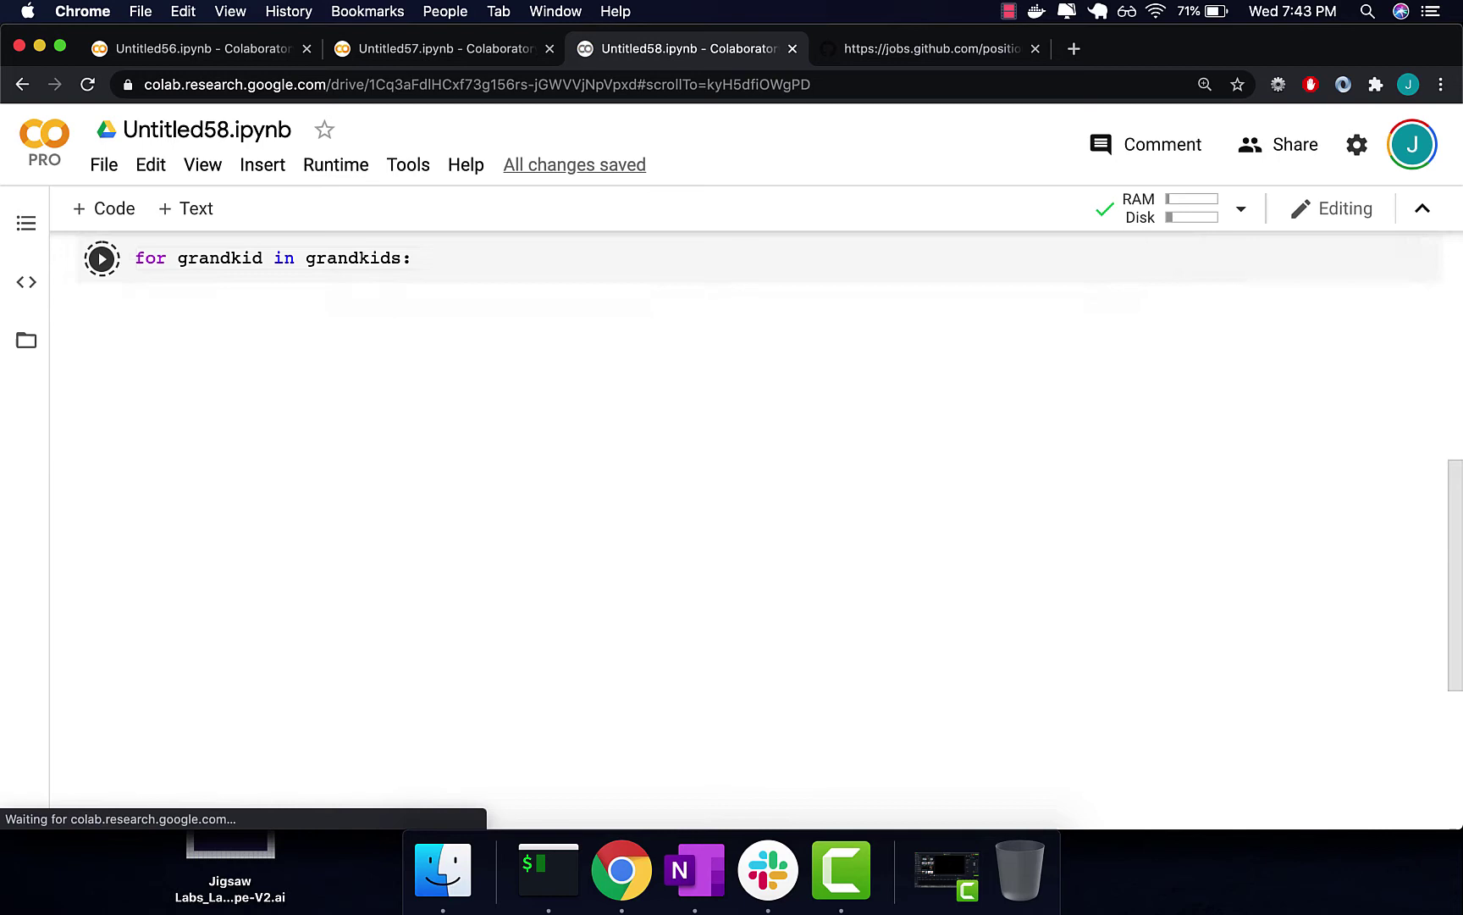
{"action": "scroll", "coordinate": [202, 566], "scroll_direction": "up", "scroll_amount": 2}
Add an empty indented body line under the grandkids loop and rerun it, moving the error to line 2
{"action": "left_click", "coordinate": [415, 299]}
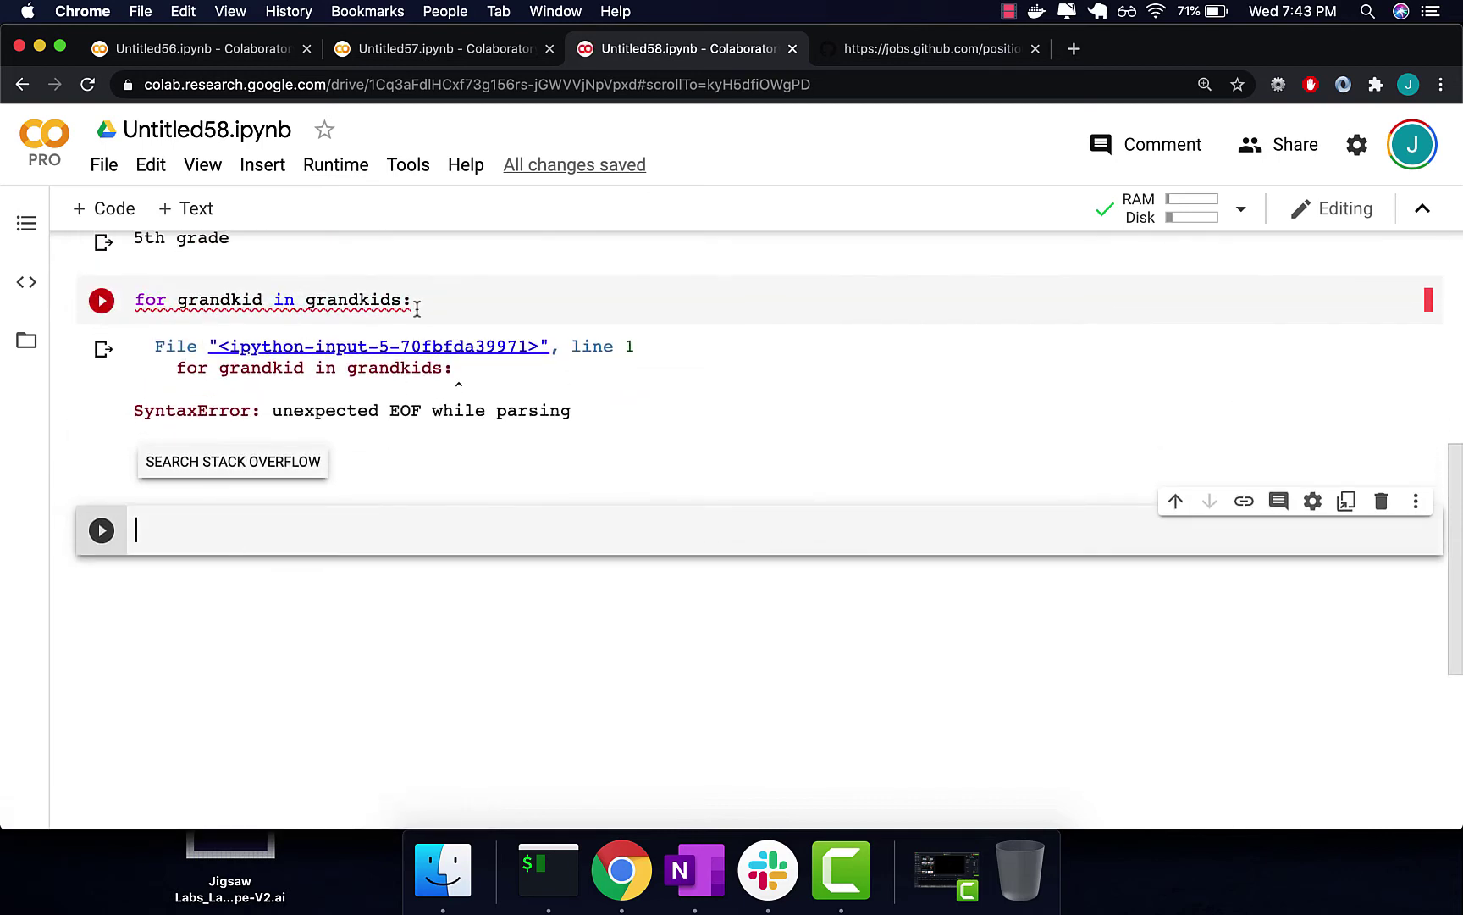
{"action": "key", "text": "Return"}
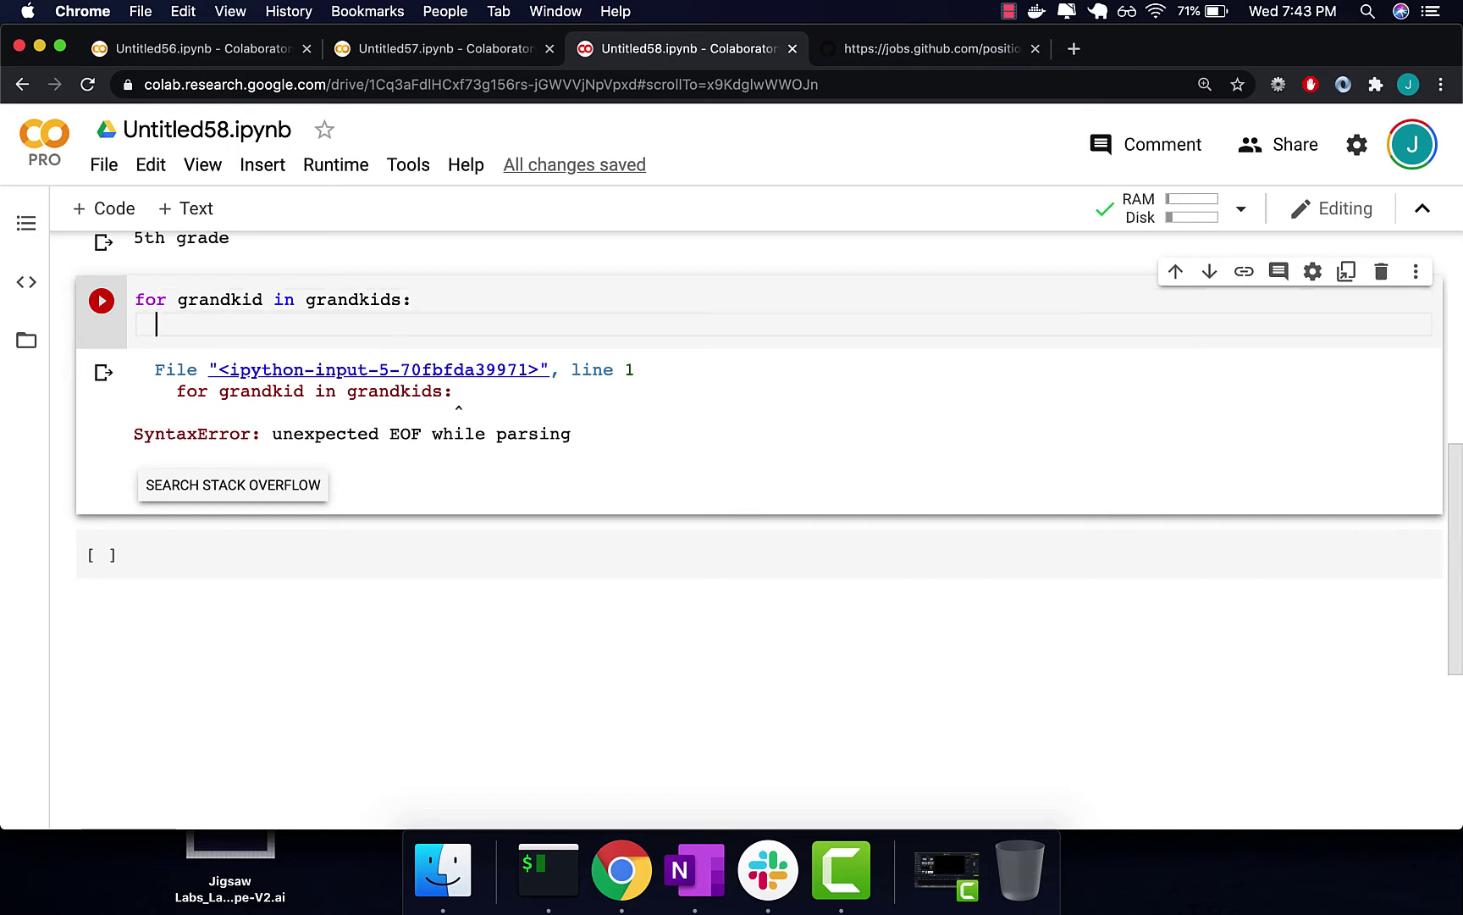
{"action": "key", "text": "shift+Return"}
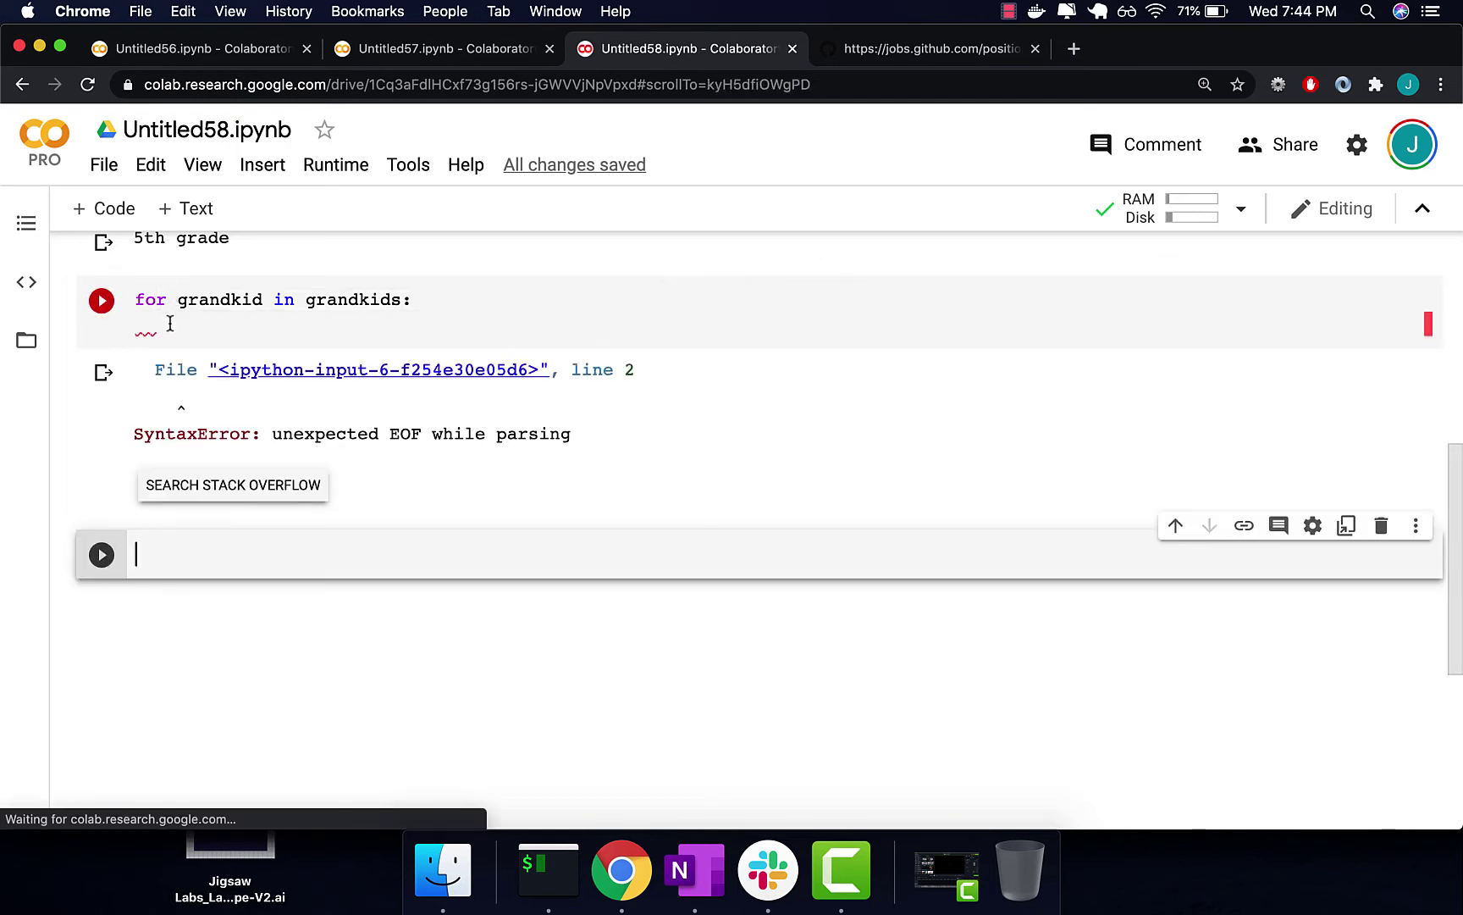
{"action": "left_click", "coordinate": [174, 326]}
{"action": "type", "text": "pass"}
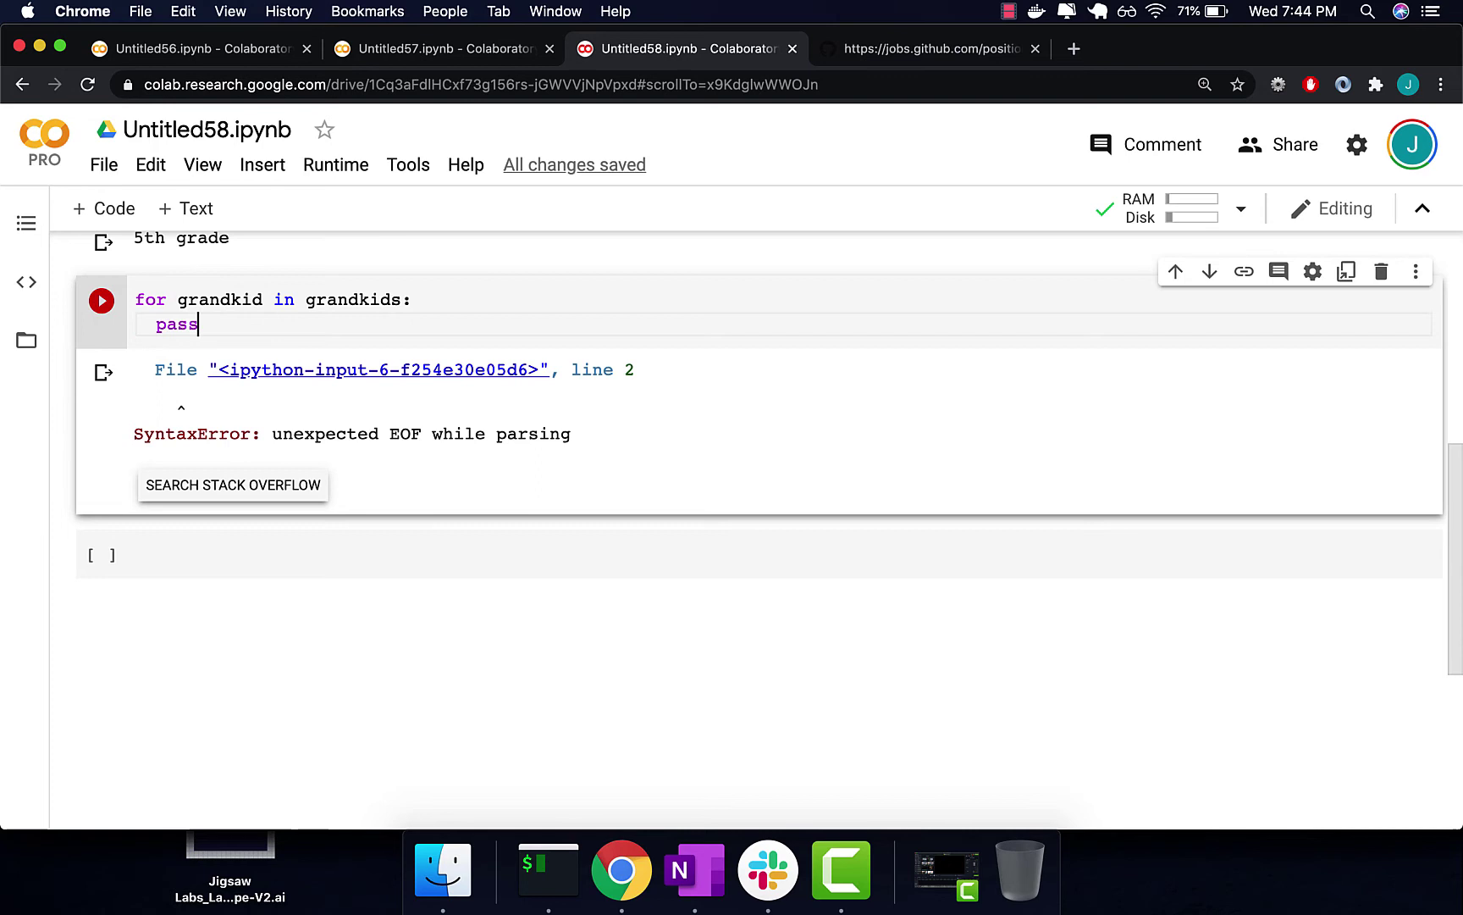
Replace the placeholder pass with print(grandkid['weight'])
{"action": "double_click", "coordinate": [175, 326]}
{"action": "key", "text": "BackSpace"}
{"action": "type", "text": "print("}
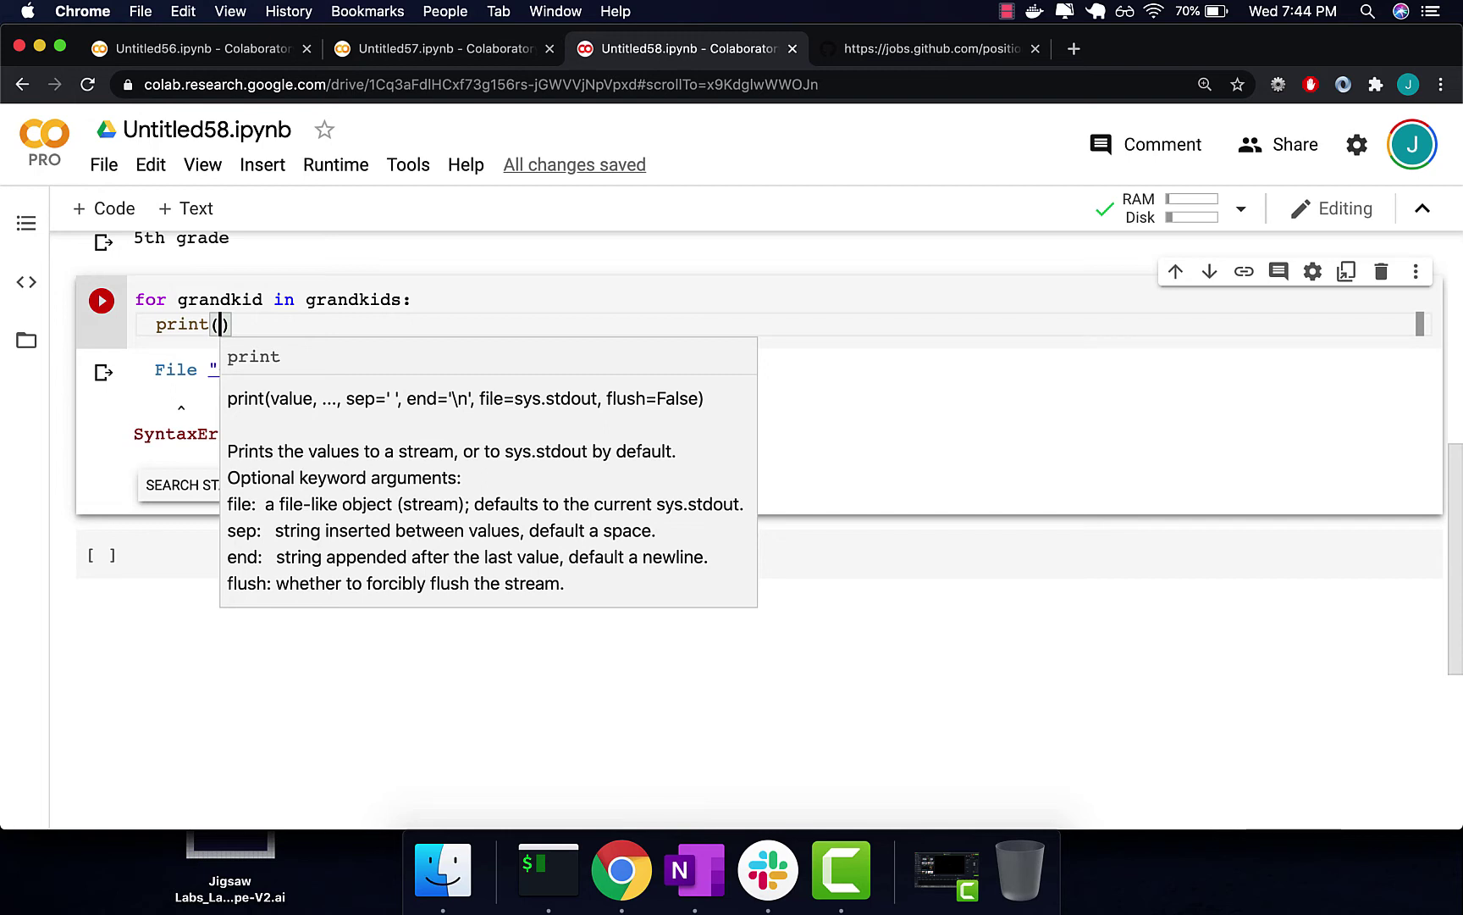
{"action": "type", "text": "grand"}
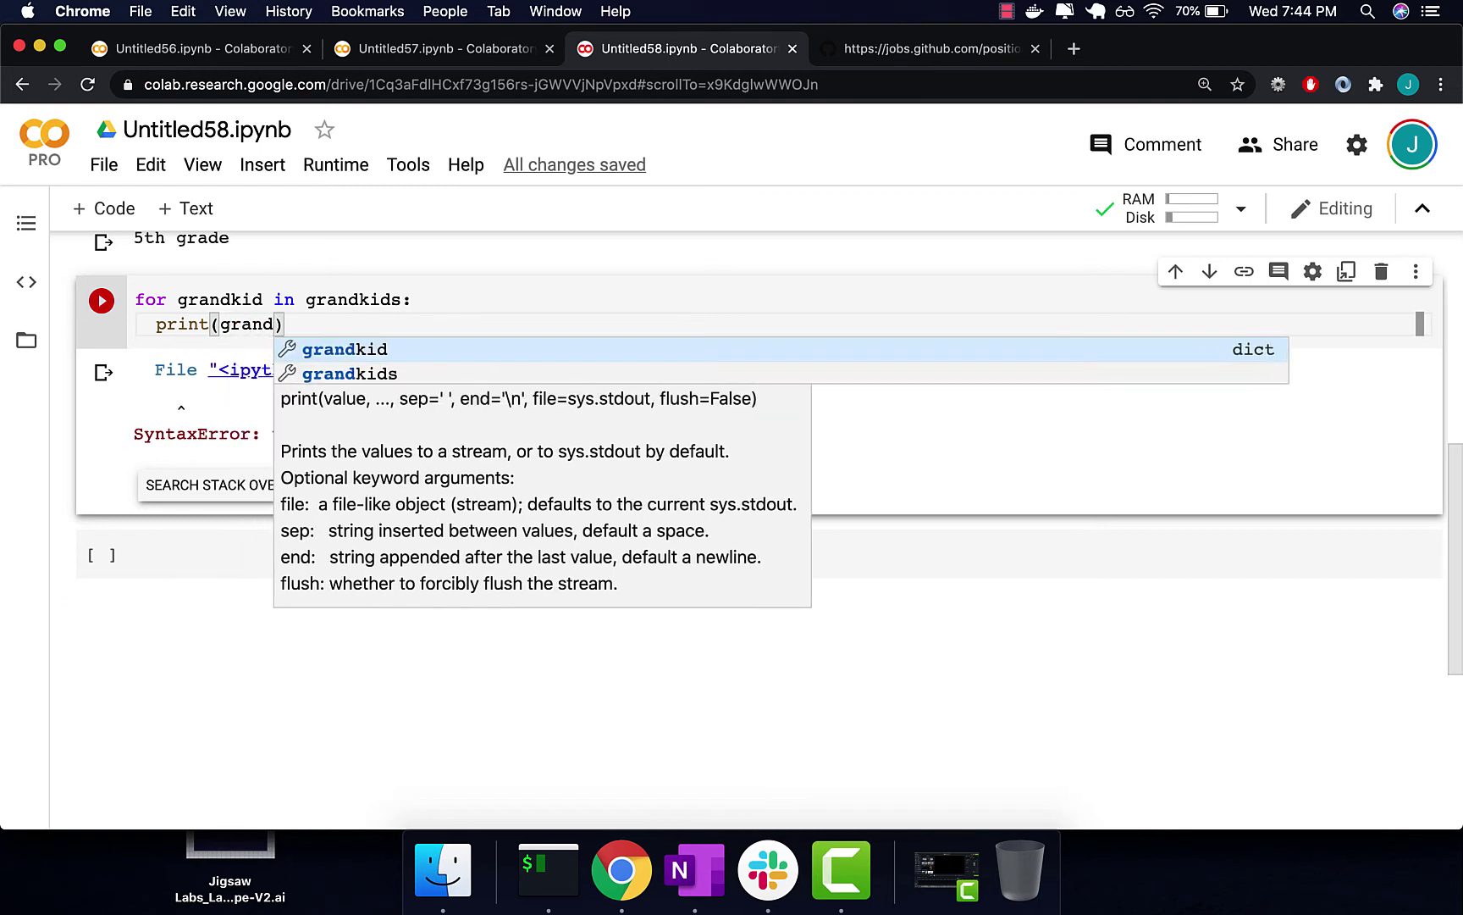
{"action": "type", "text": "kid"}
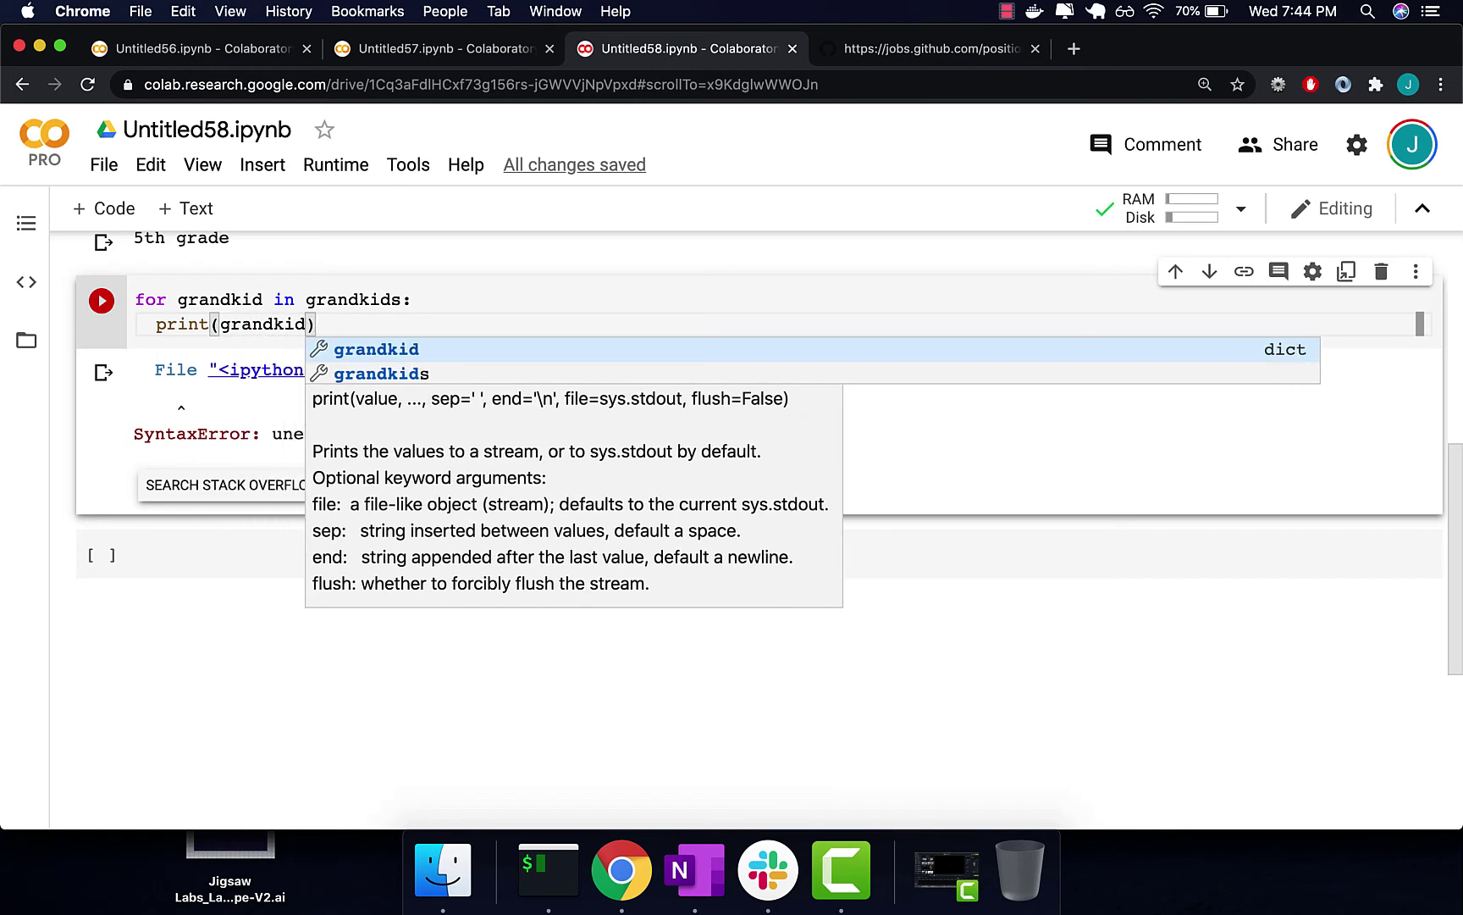
{"action": "key", "text": "Escape"}
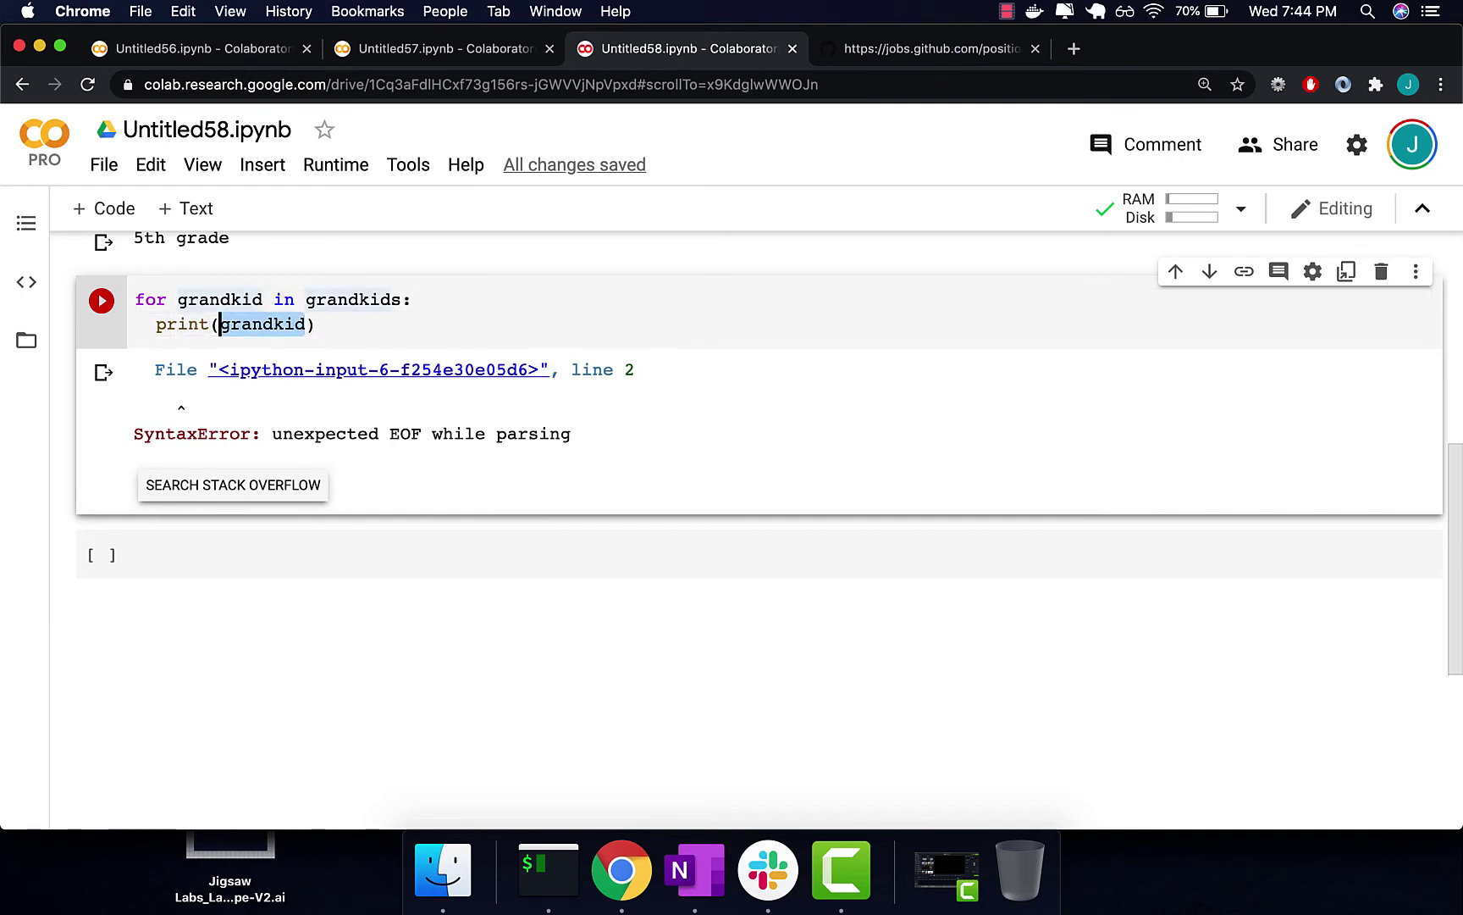
Copy the loop variable grandkid into a new '# grandkid -> {}' comment line below the header
{"action": "left_click", "coordinate": [218, 300]}
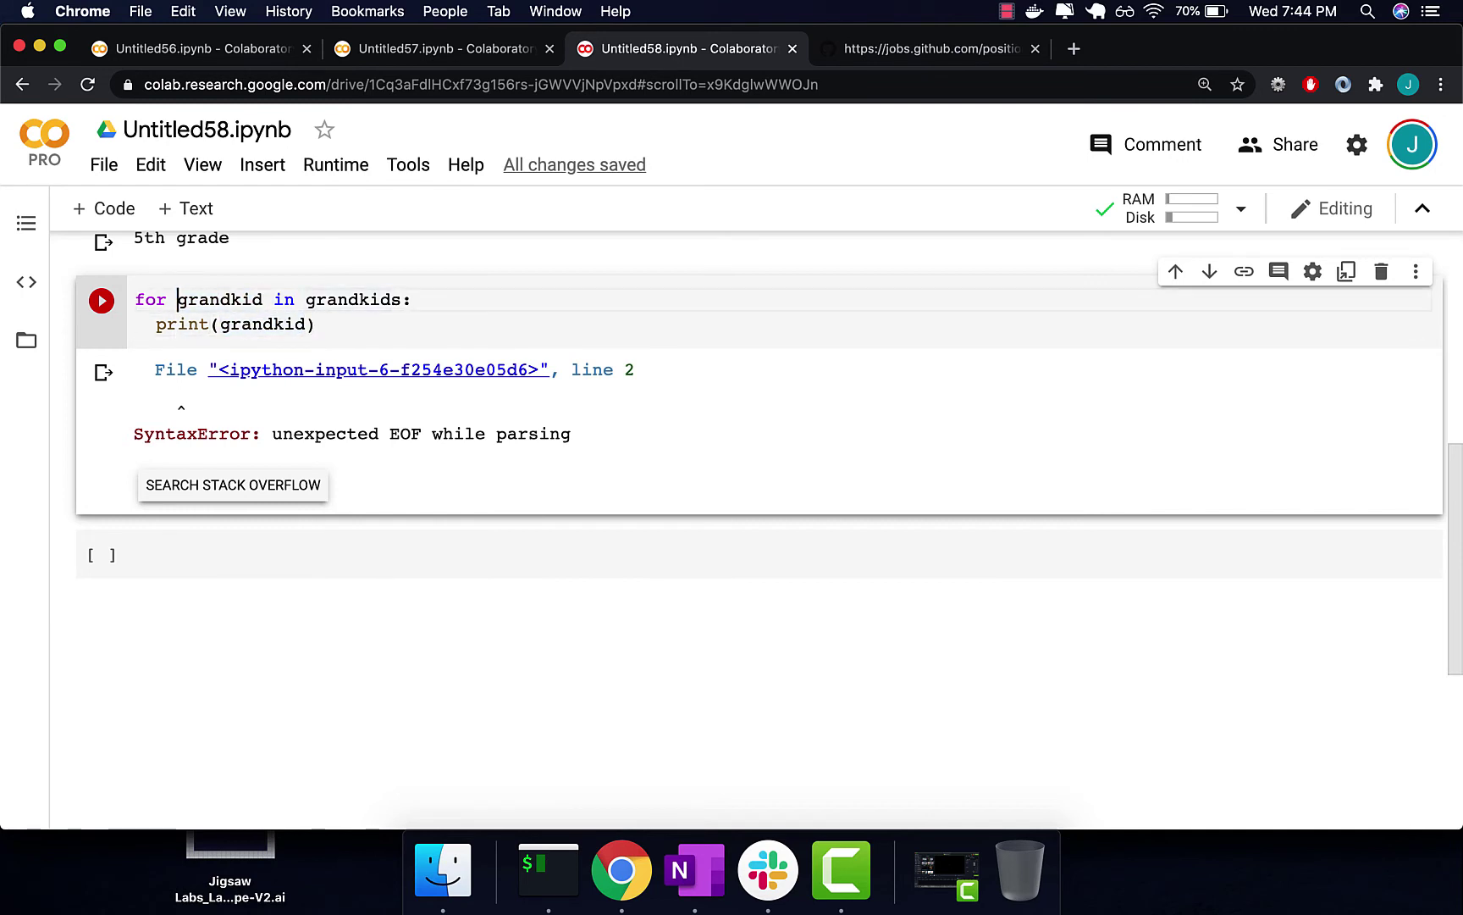
{"action": "left_click_drag", "start_coordinate": [178, 299], "coordinate": [263, 300]}
{"action": "key", "text": "super+c"}
{"action": "key", "text": "End"}
{"action": "key", "text": "Return"}
{"action": "type", "text": "#"}
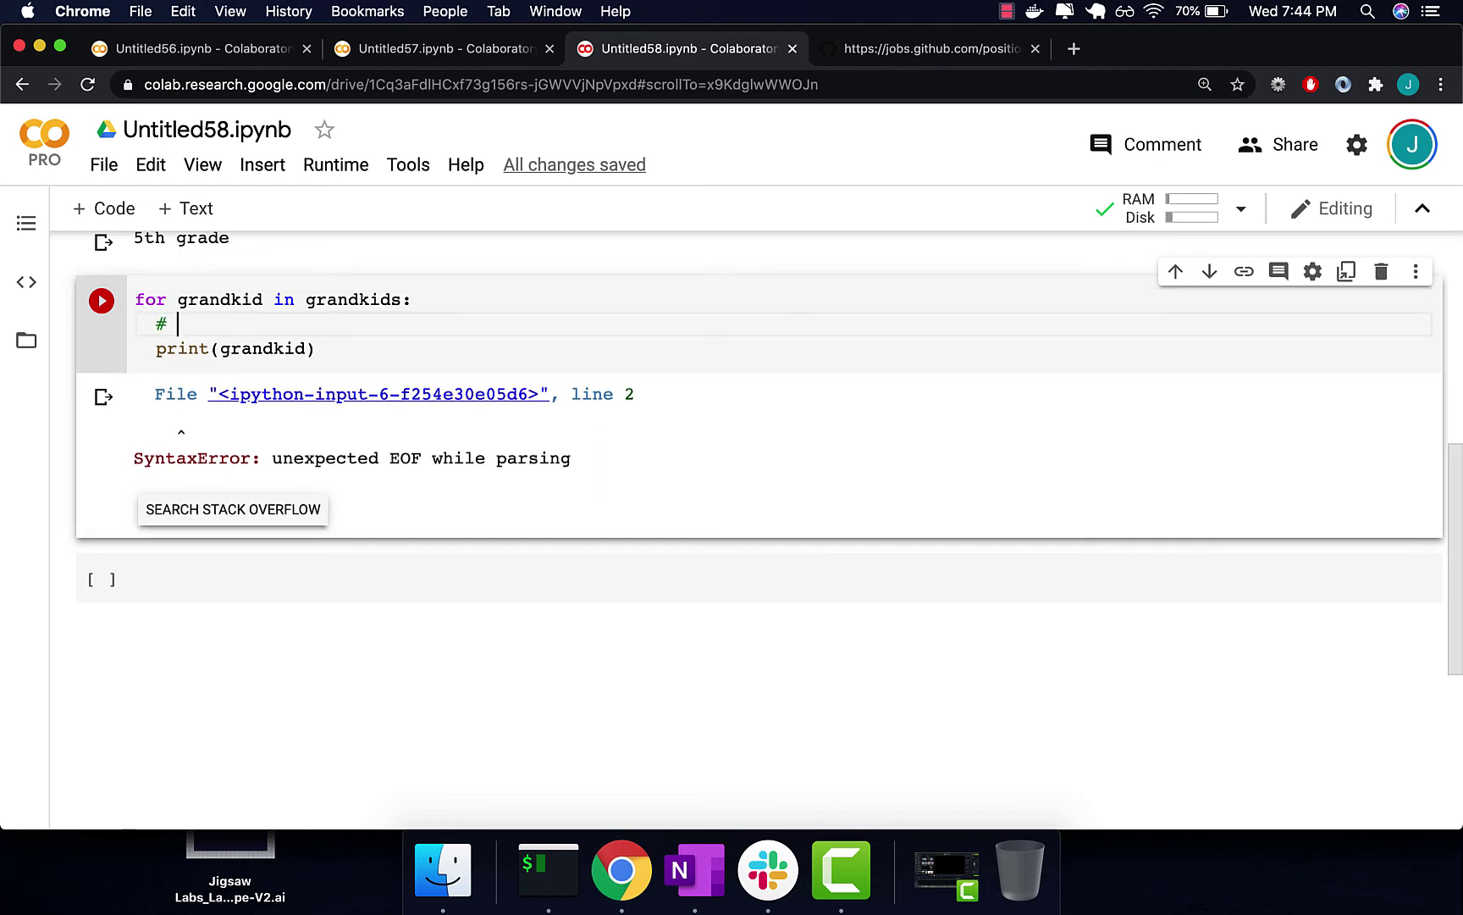
{"action": "key", "text": "super+v"}
{"action": "type", "text": "-> {"}
{"action": "key", "text": "Down"}
{"action": "key", "text": "Left"}
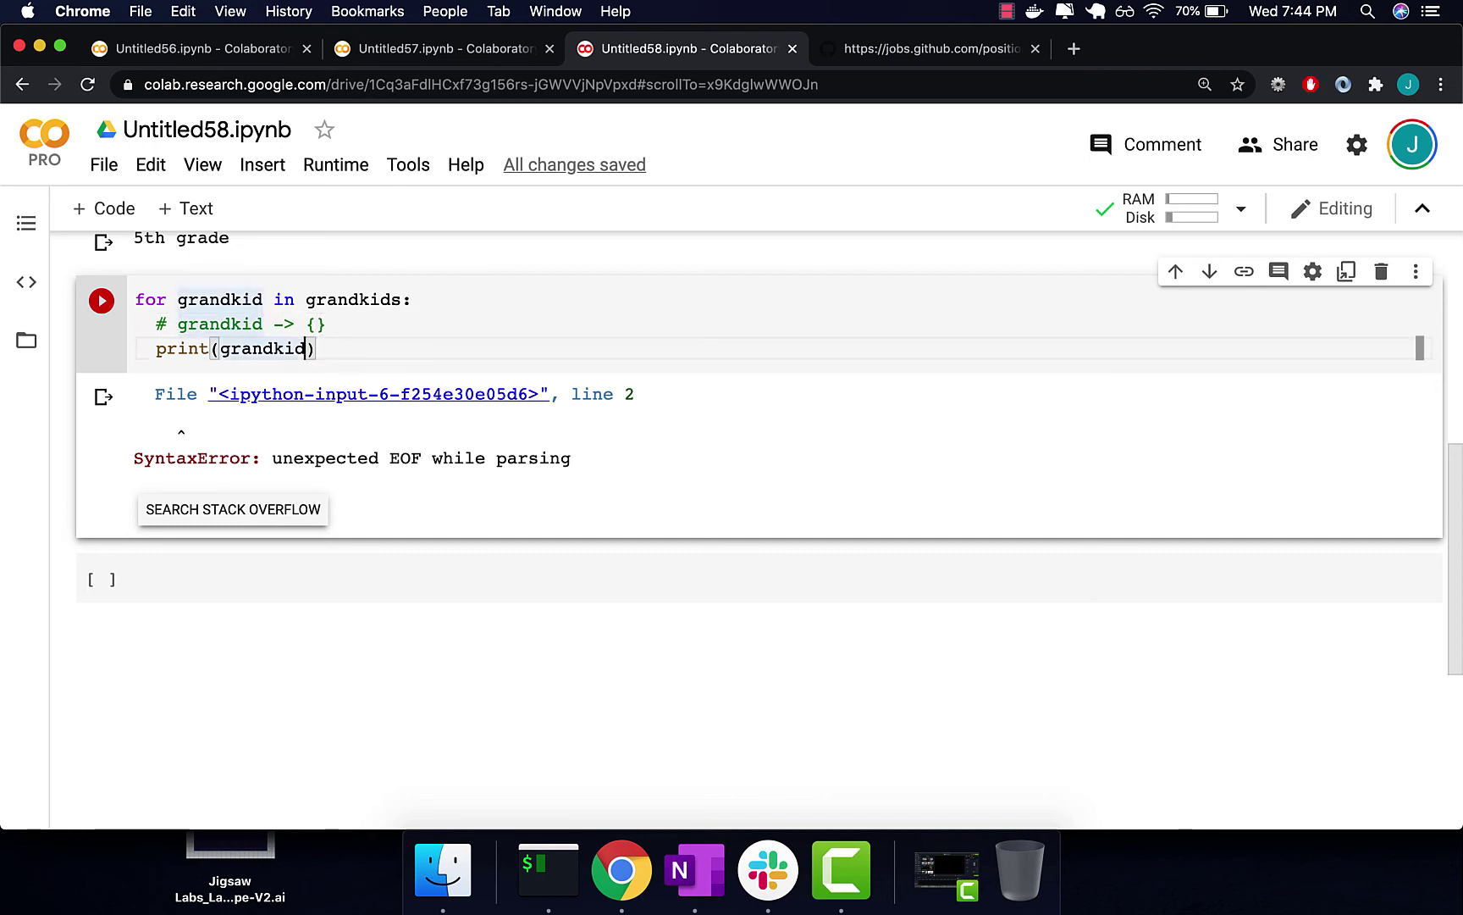
{"action": "type", "text": "['weig"}
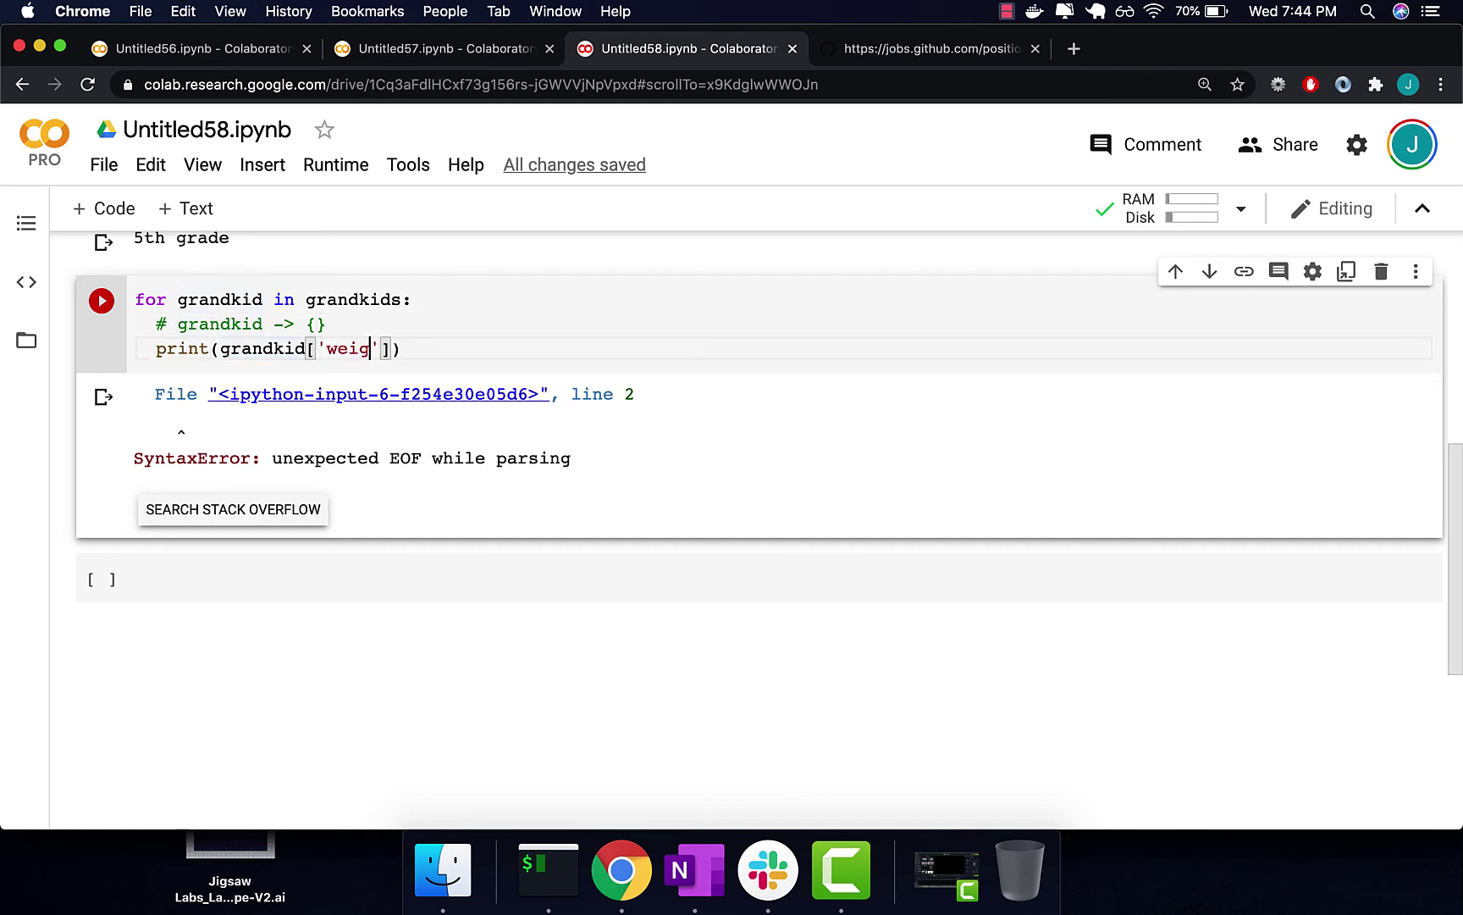
{"action": "type", "text": "ht"}
{"action": "key", "text": "shift+Return"}
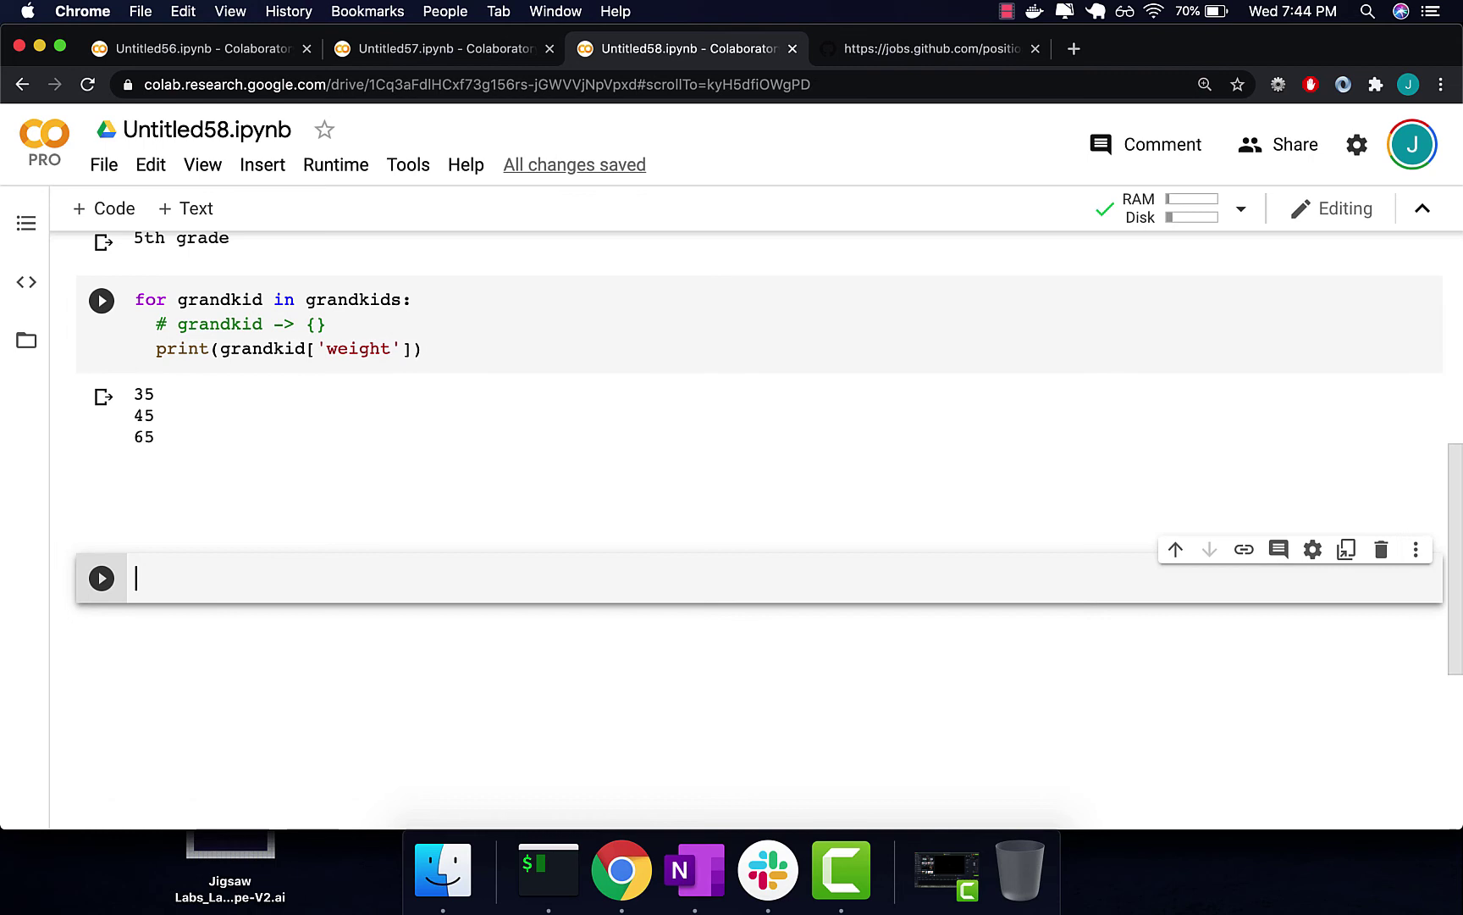